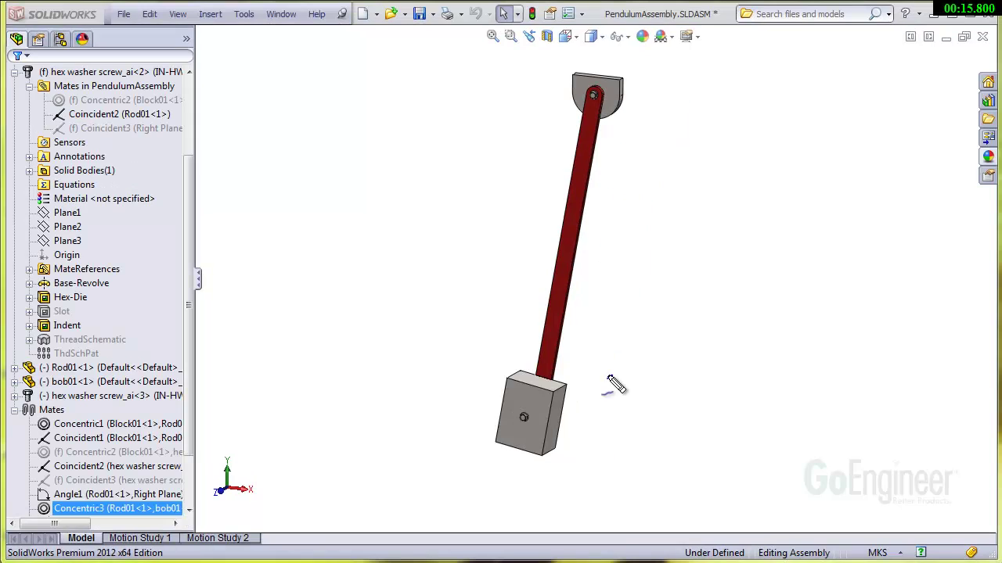
Annotate the pendulum bob with a hand-drawn arrow and the note "6 lb".
mouse_move(612, 377)
mouse_down()
mouse_move(574, 395)
mouse_move(593, 397)
mouse_up()
mouse_move(626, 368)
mouse_down()
mouse_move(627, 377)
mouse_move(649, 374)
mouse_move(648, 385)
mouse_up()
drag(658, 361, 662, 383)
Annotate the red rod with a hand-drawn arrow and the note "very lt wt.".
drag(628, 216, 586, 246)
drag(586, 246, 614, 249)
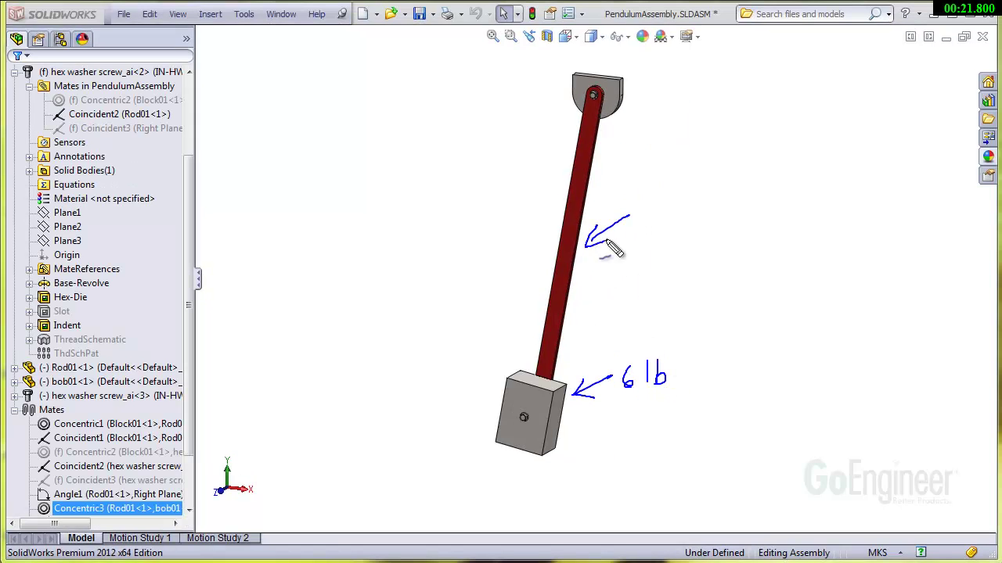
drag(638, 209, 682, 239)
drag(703, 183, 703, 213)
mouse_move(712, 182)
mouse_down()
mouse_move(714, 212)
mouse_move(720, 204)
mouse_up()
drag(727, 195, 756, 205)
drag(749, 193, 764, 191)
click(769, 201)
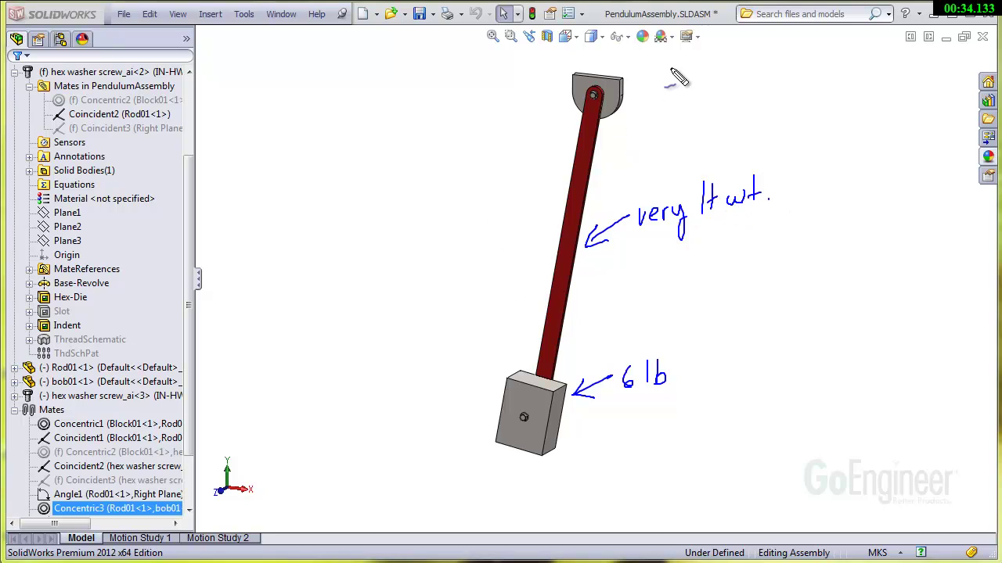
Annotate the support block at the pendulum's pivot with a hand-drawn arrow and the note "fixed".
mouse_move(671, 71)
mouse_down()
mouse_move(639, 75)
mouse_move(633, 88)
mouse_move(682, 88)
mouse_up()
mouse_move(674, 76)
mouse_down()
mouse_move(692, 74)
mouse_move(697, 85)
mouse_up()
drag(702, 76, 711, 86)
mouse_move(711, 74)
mouse_down()
mouse_move(703, 86)
mouse_move(717, 86)
mouse_up()
drag(724, 76, 721, 86)
drag(728, 59, 727, 87)
Draw an arrow to the screw in the bob and add a short handwritten label beside it.
mouse_move(439, 435)
mouse_down()
mouse_move(513, 417)
mouse_move(506, 424)
mouse_up()
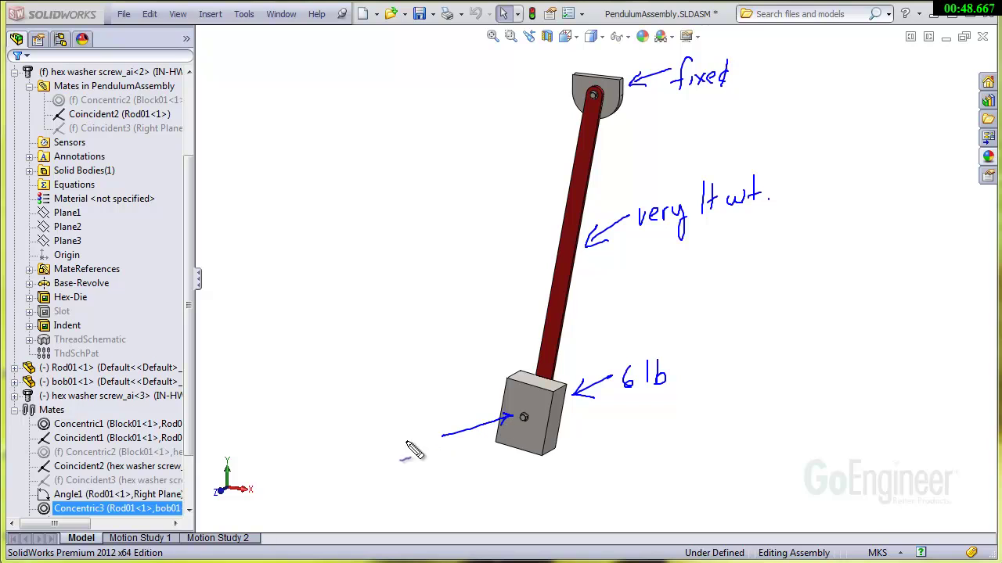
drag(417, 410, 408, 436)
drag(406, 426, 431, 435)
mouse_move(439, 422)
mouse_down()
mouse_move(435, 434)
mouse_move(451, 416)
mouse_up()
mouse_move(451, 423)
mouse_down()
mouse_move(464, 426)
mouse_move(472, 410)
mouse_up()
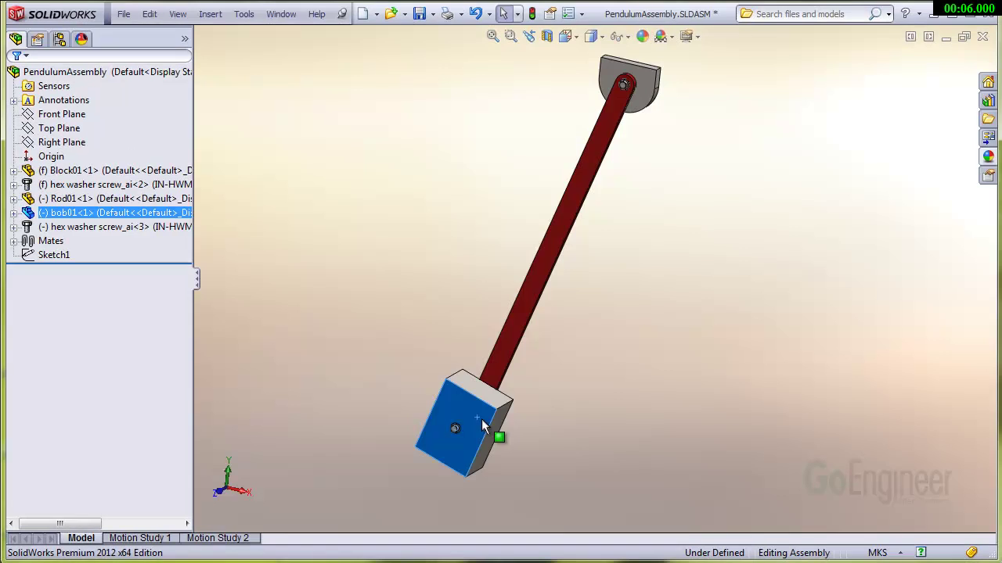
Swing the bob and rotate its hex washer screw to test how freely the parts move.
drag(482, 421, 521, 430)
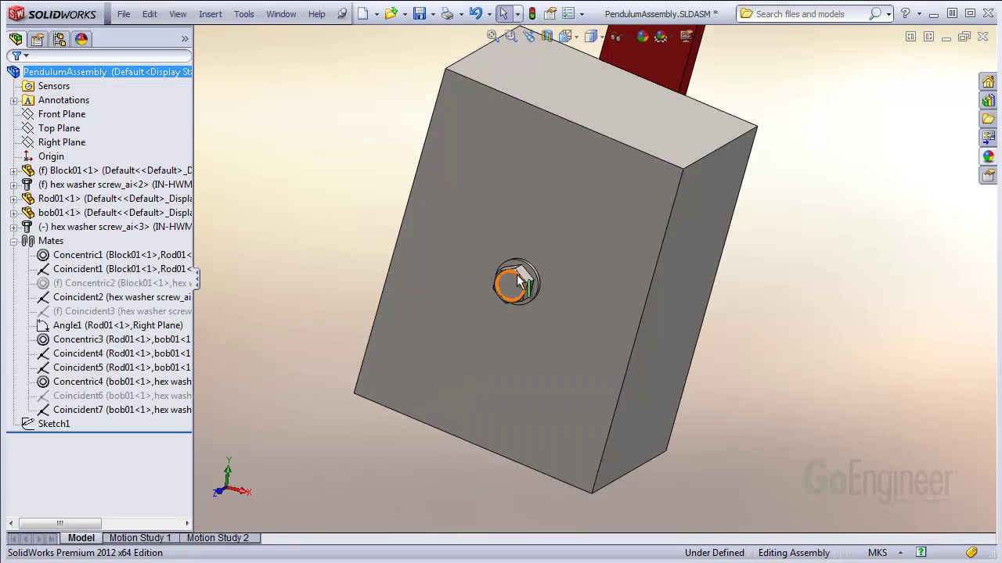
click(523, 272)
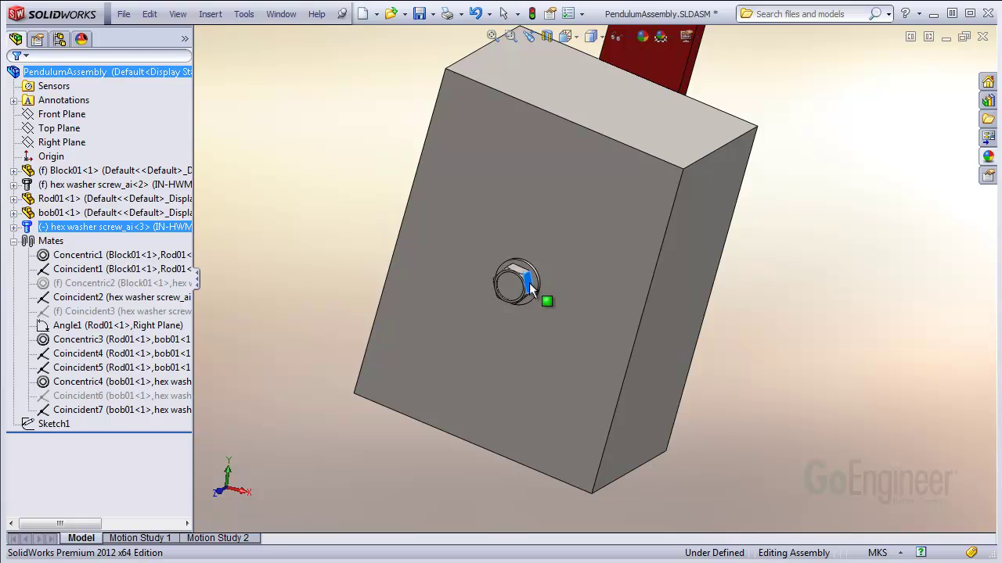
drag(519, 310, 604, 263)
Unsuppress the Coincident6 mate between the bob and its hex washer screw, and test whether the screw still rotates.
click(13, 227)
click(78, 270)
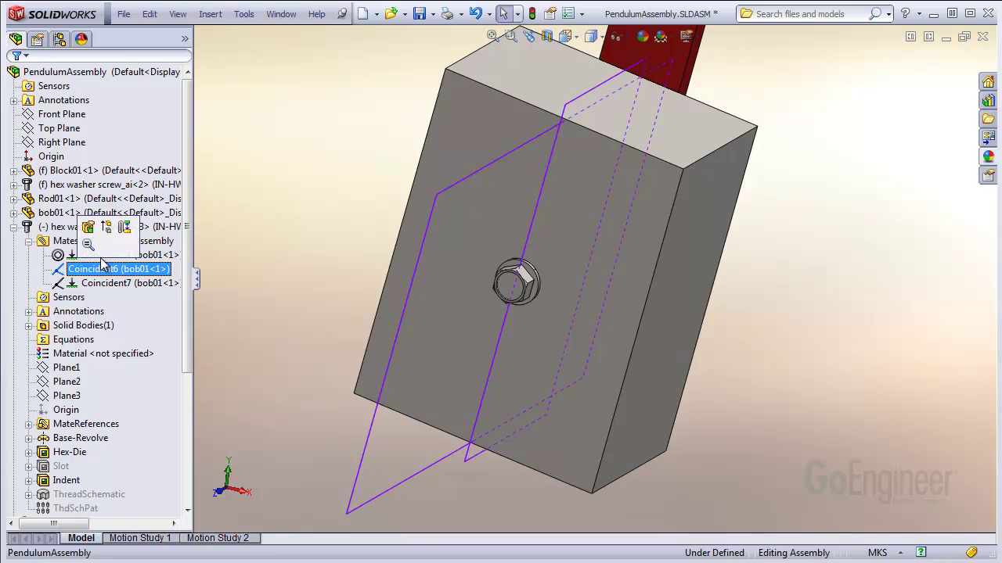
click(107, 228)
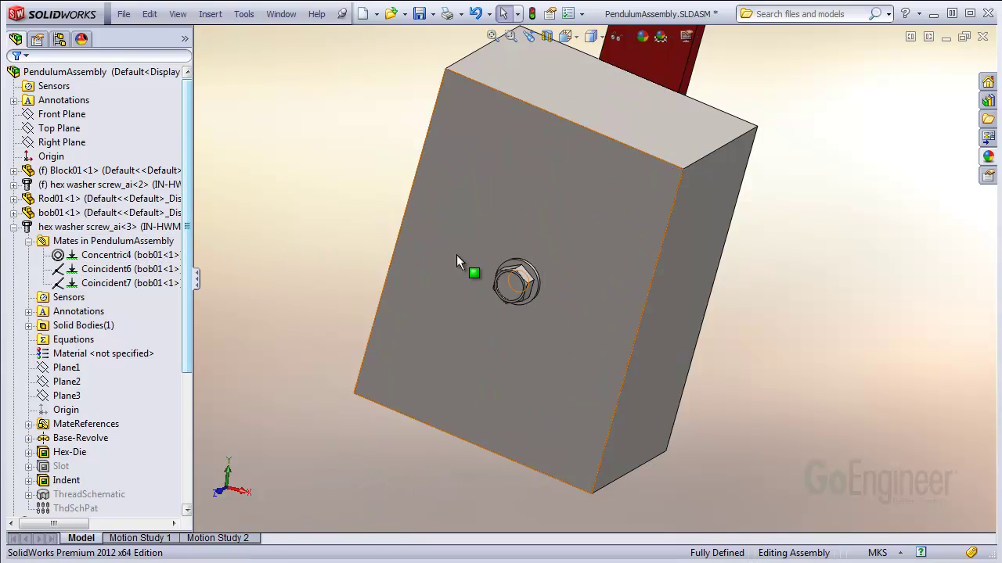
click(525, 275)
drag(525, 278, 549, 273)
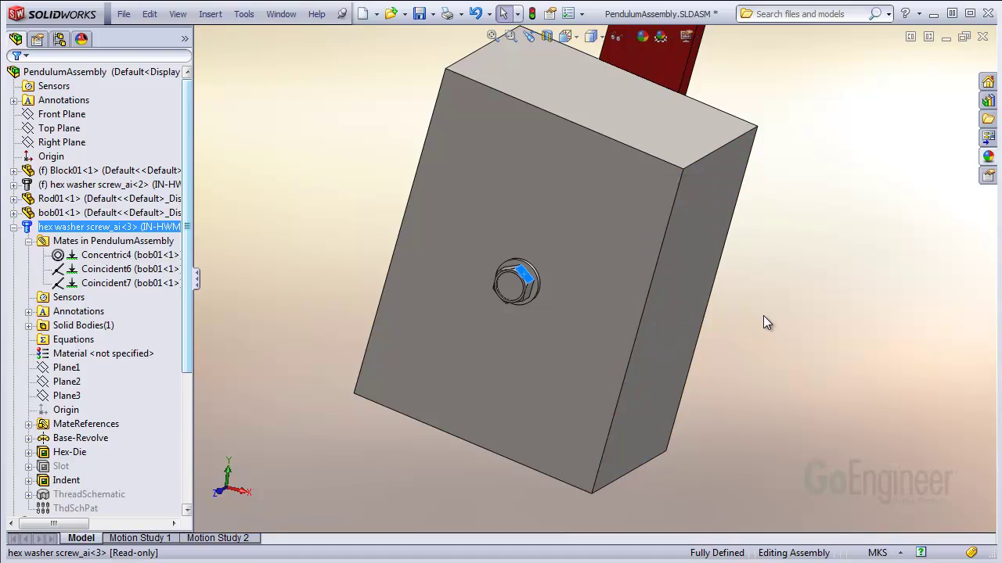
click(764, 317)
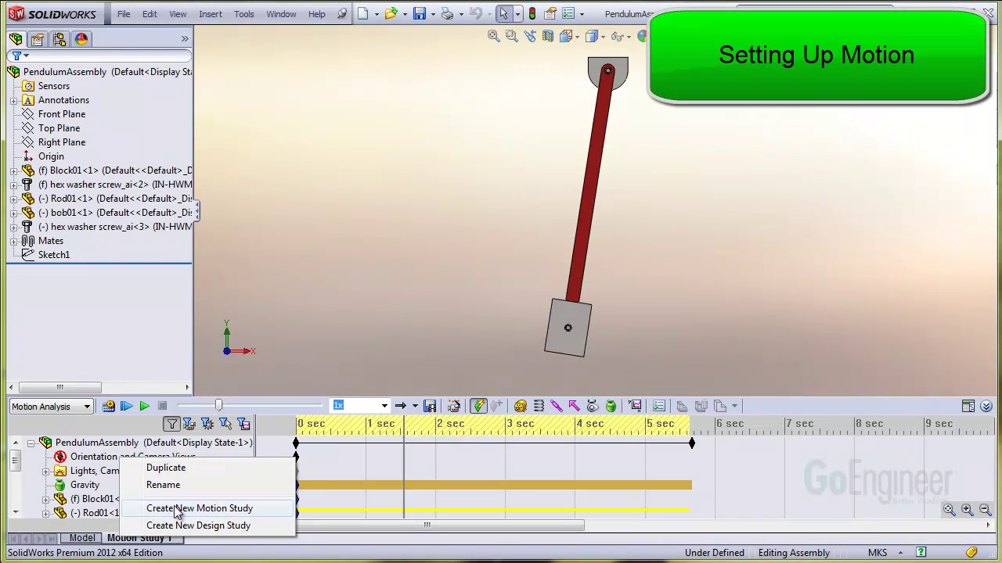
Create a new motion study and set its study type to Motion Analysis.
click(217, 510)
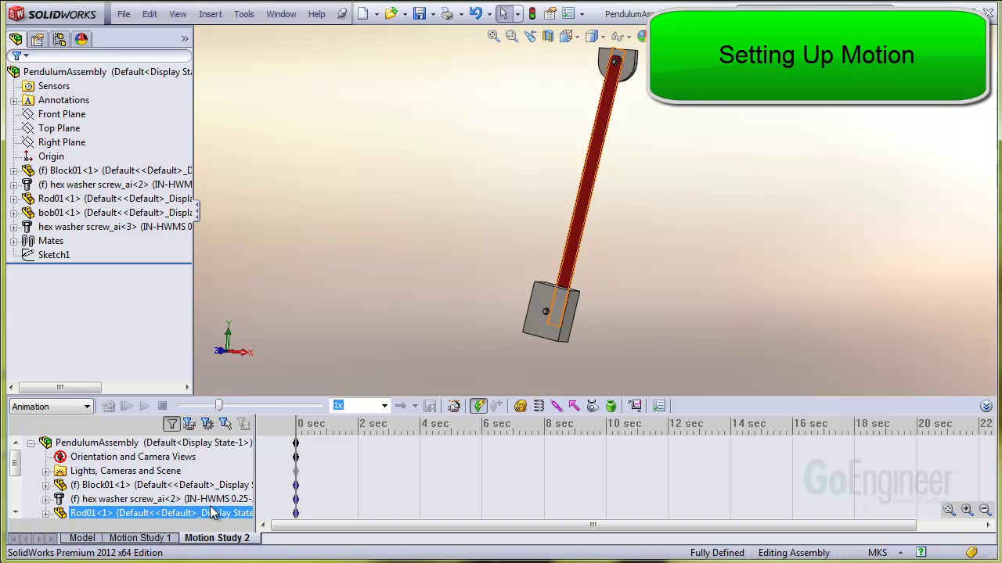
click(169, 472)
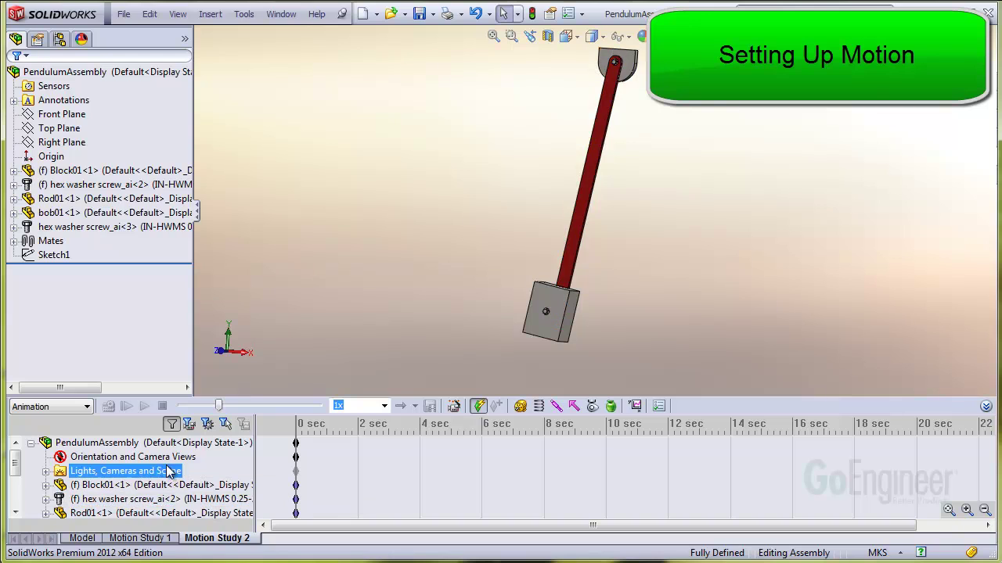
click(87, 407)
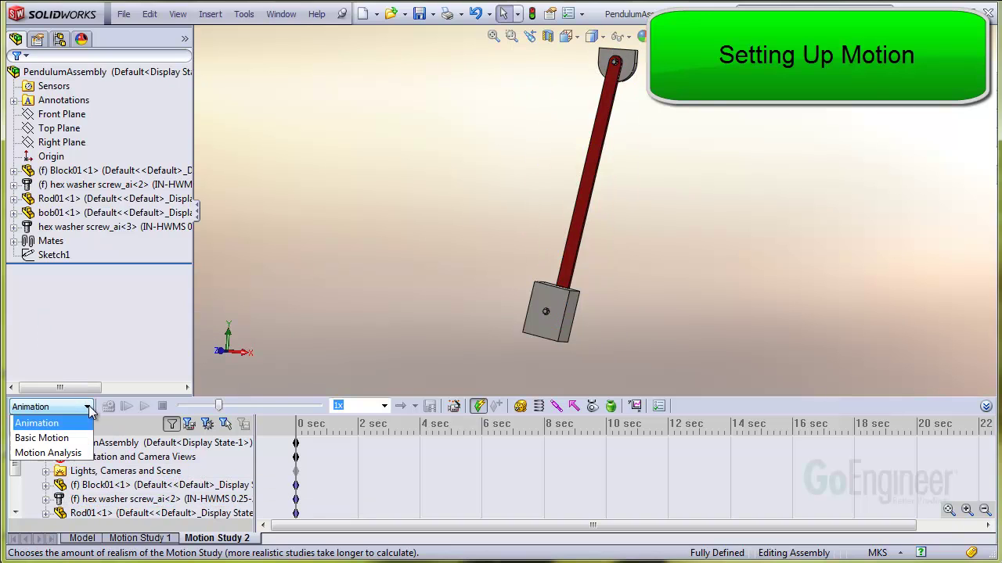
click(71, 454)
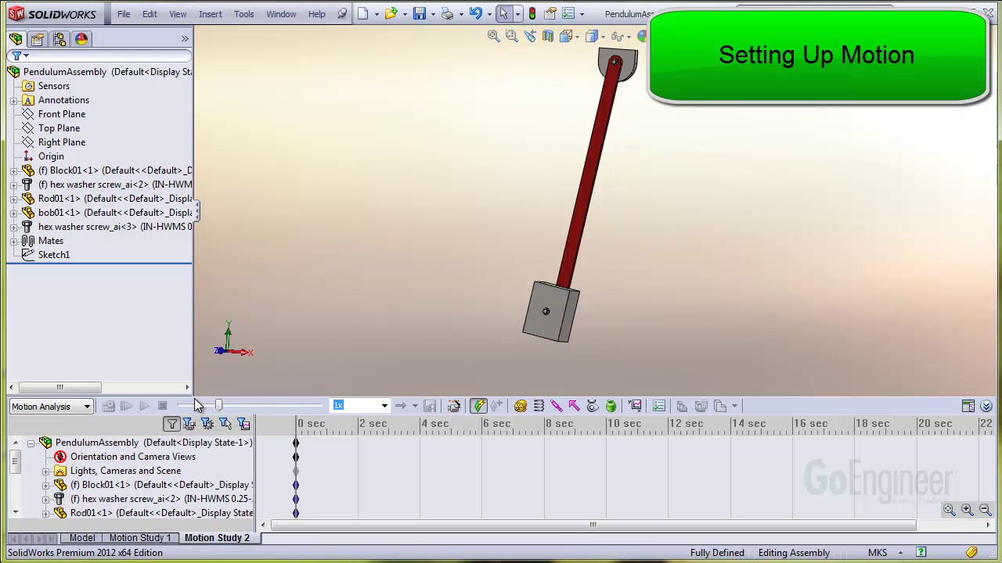
Suppress the Angle1 mate between the rod and the Right Plane in the motion study.
drag(782, 400, 774, 294)
click(69, 456)
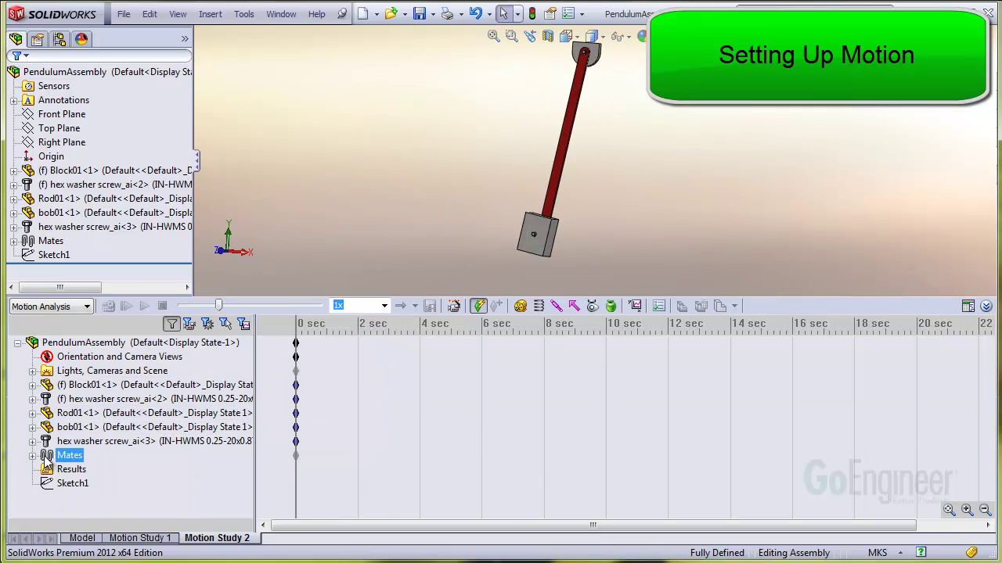
click(32, 455)
click(79, 426)
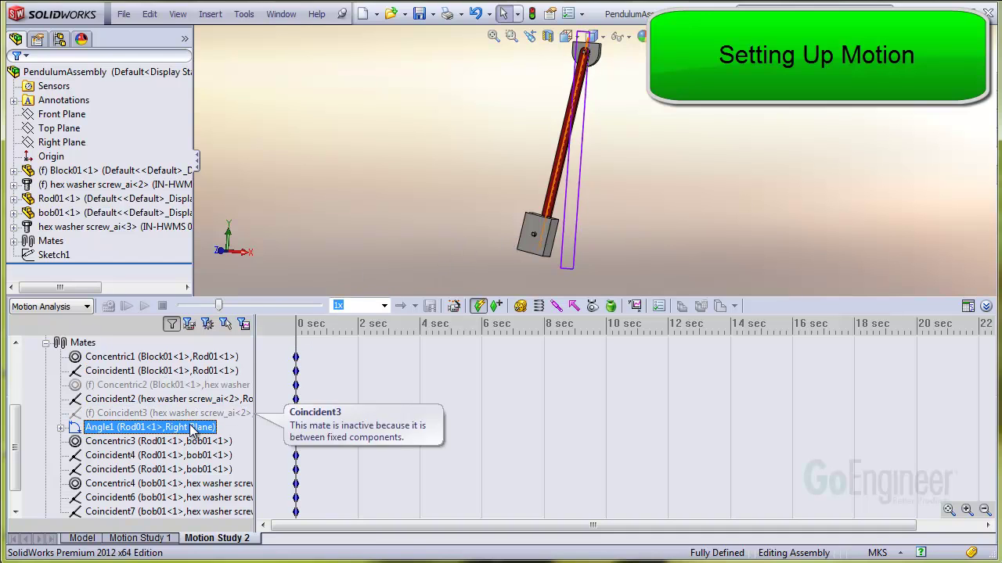
right_click(193, 430)
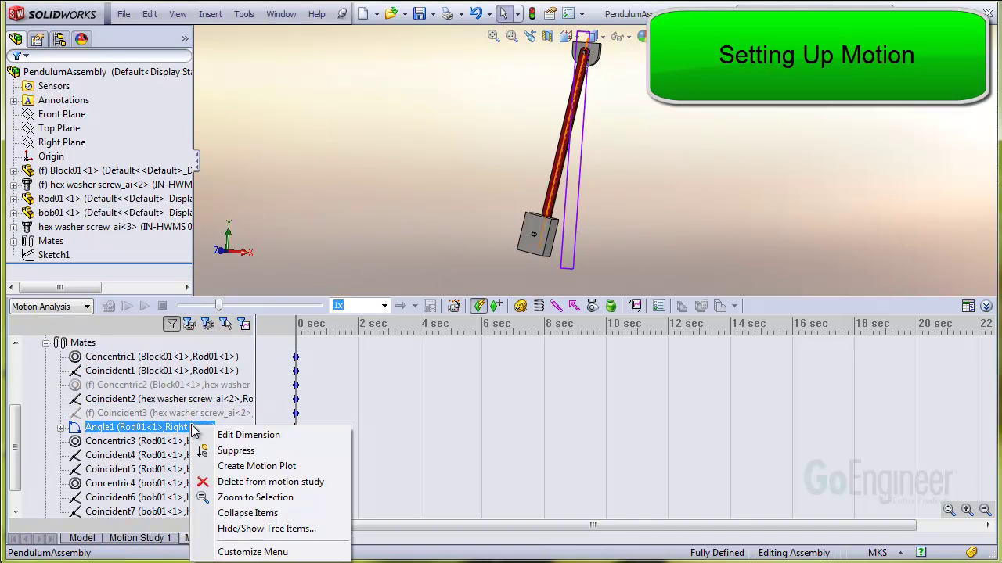
click(236, 452)
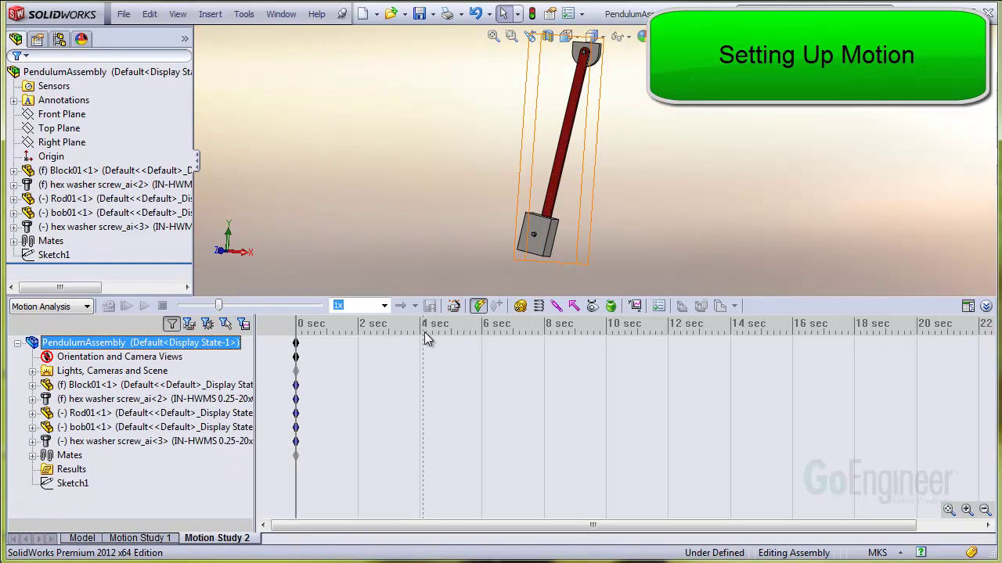
Add gravity of 9.81 m/s^2 along the Y axis and calculate the motion study.
click(611, 307)
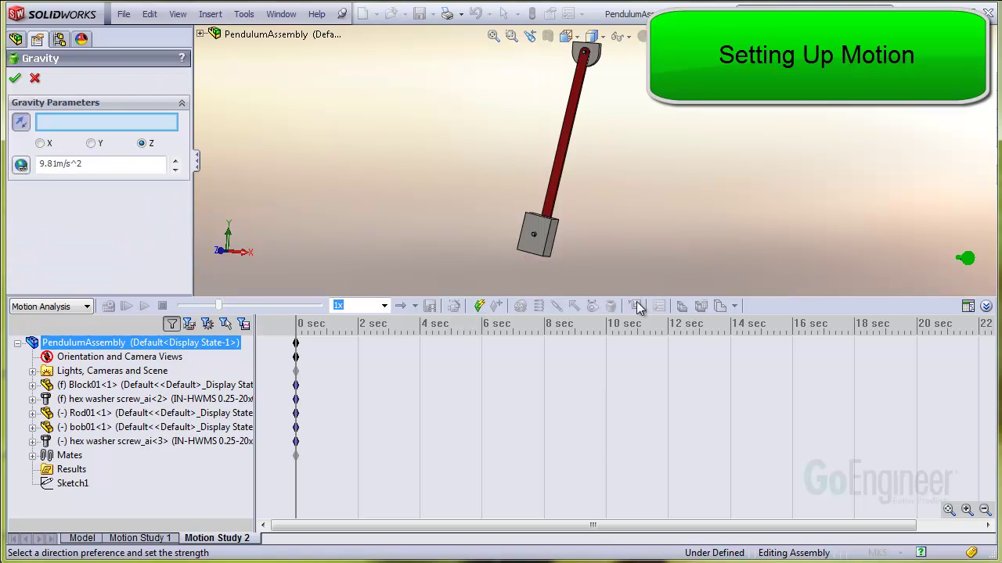
middle_drag(816, 176, 821, 239)
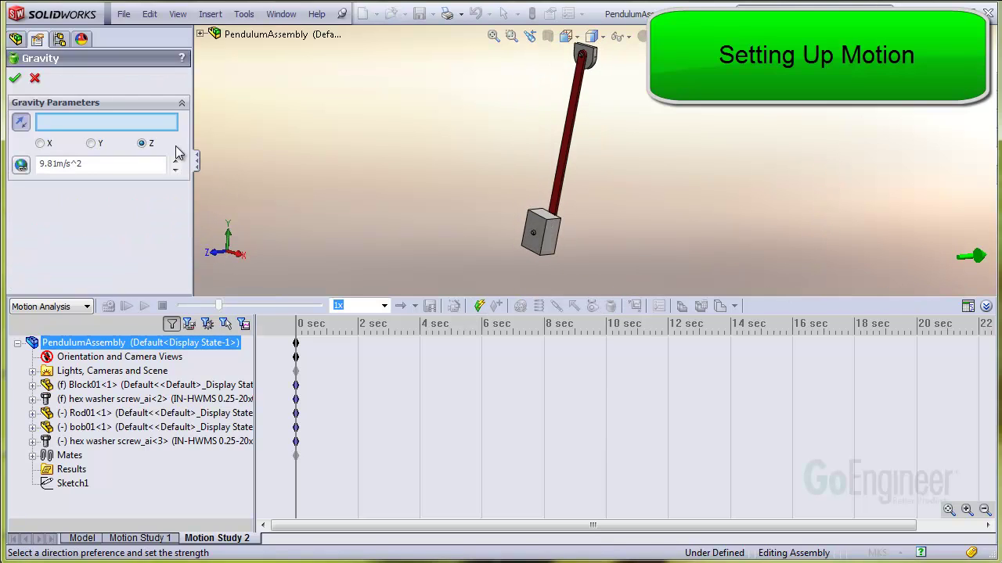
click(92, 144)
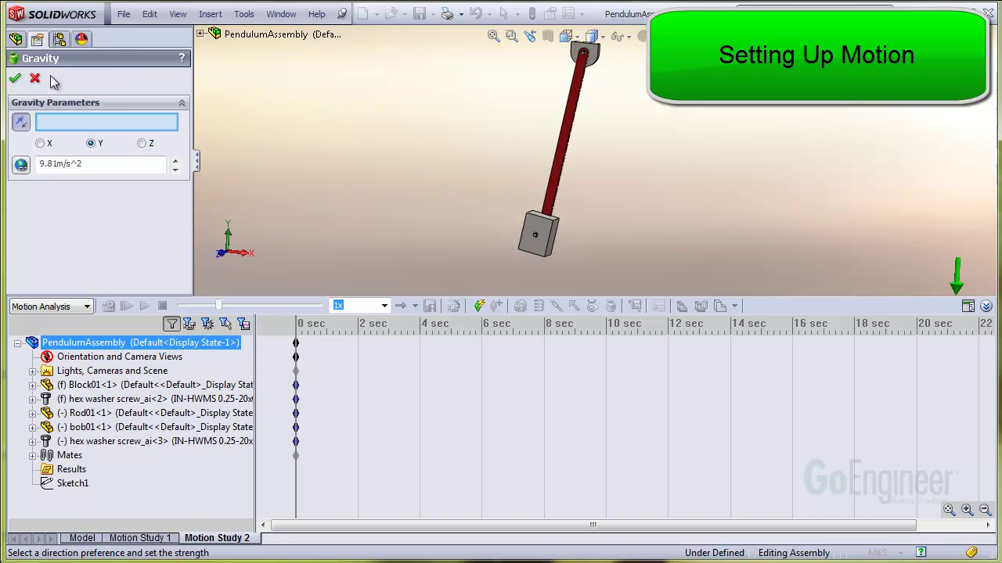
click(15, 78)
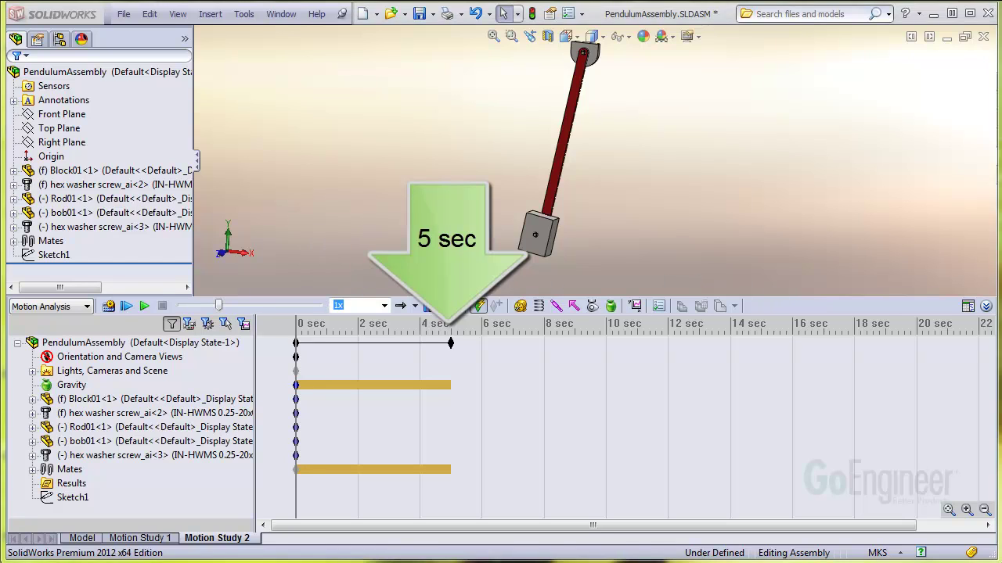
click(110, 308)
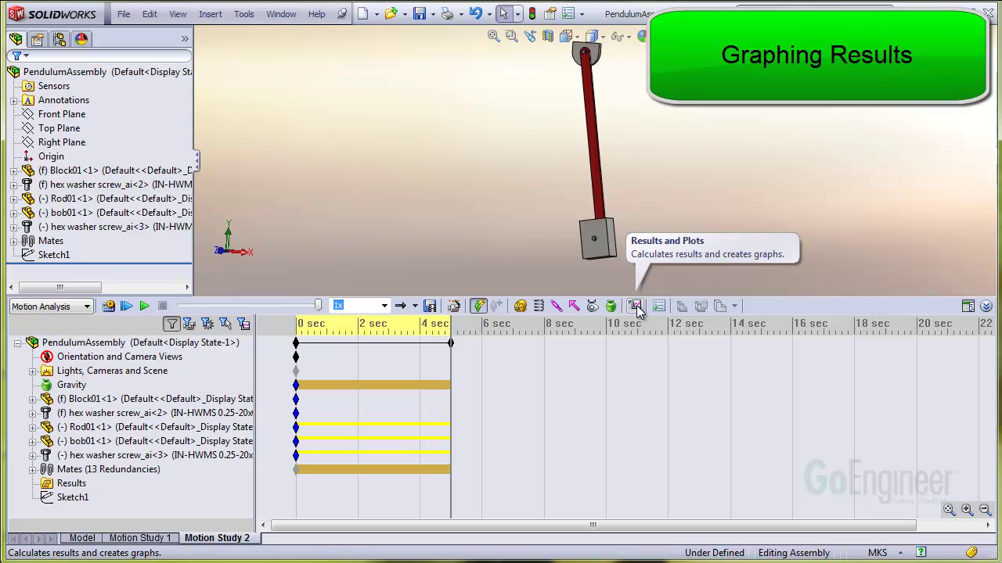
Create a plot of the angular displacement magnitude of the bob's front face versus time.
click(636, 306)
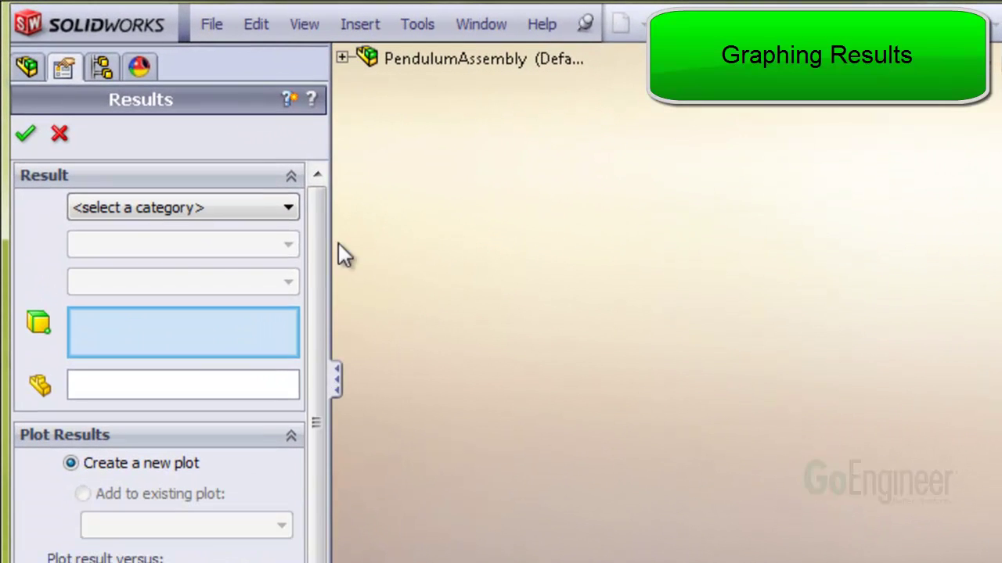
click(167, 121)
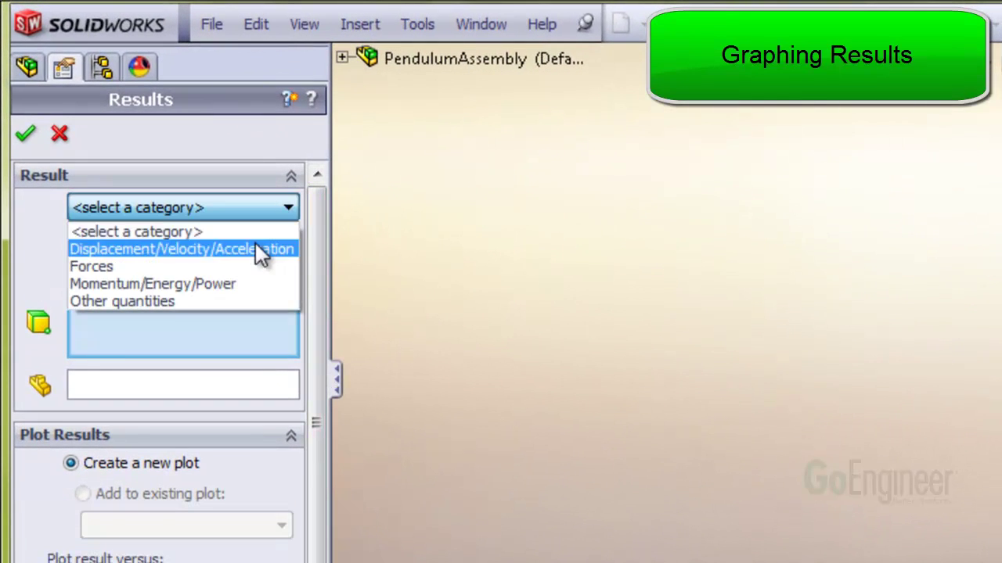
click(258, 249)
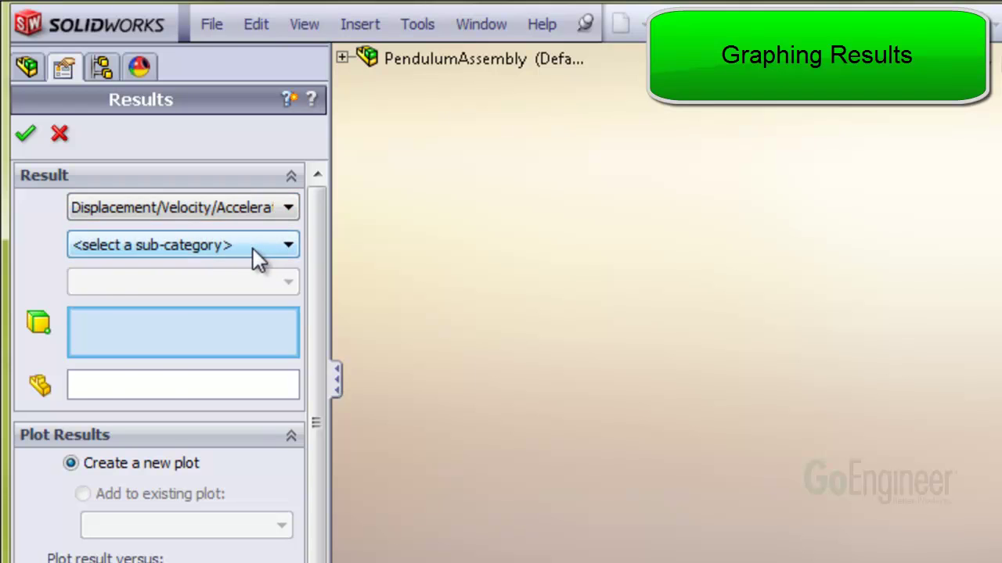
click(253, 248)
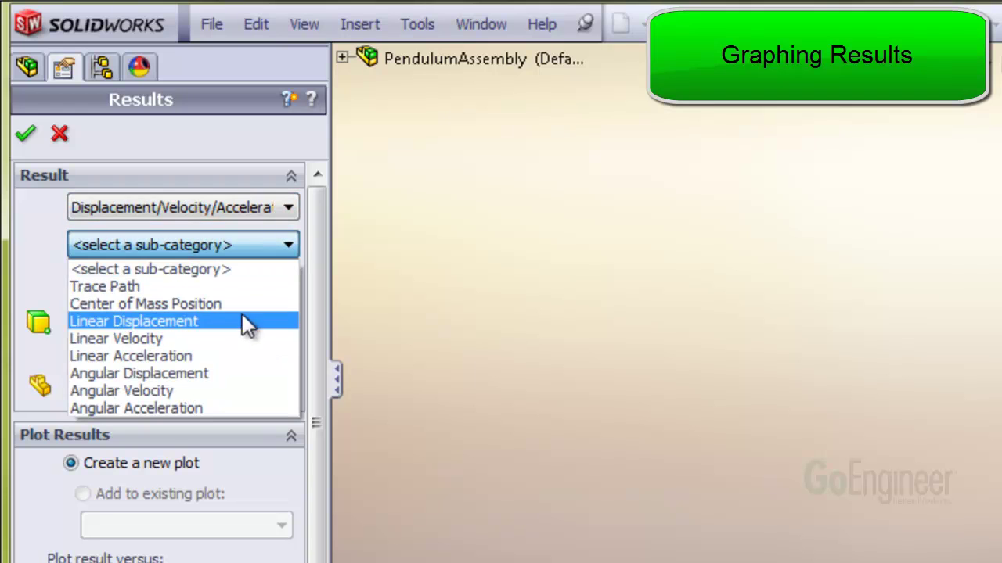
click(234, 374)
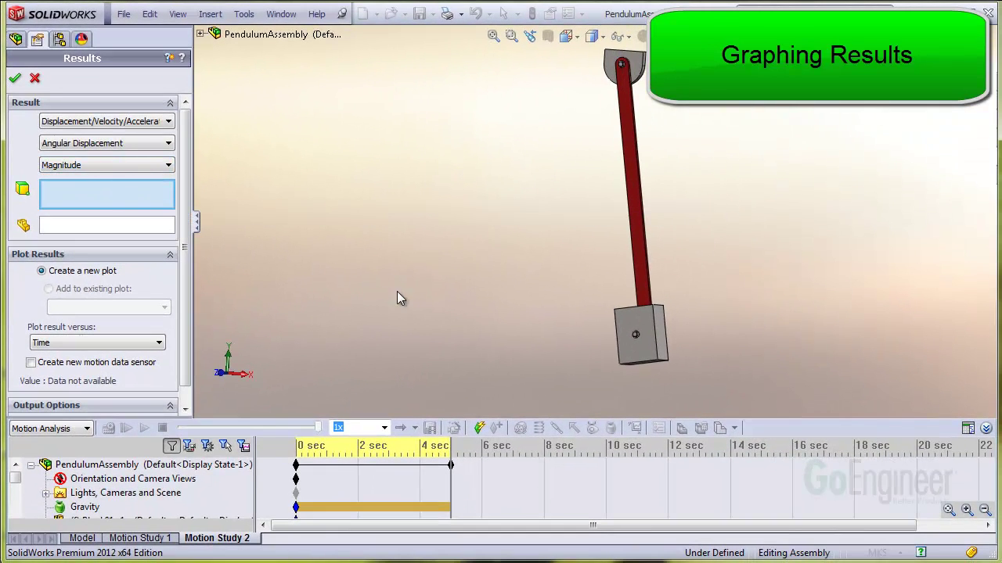
click(635, 356)
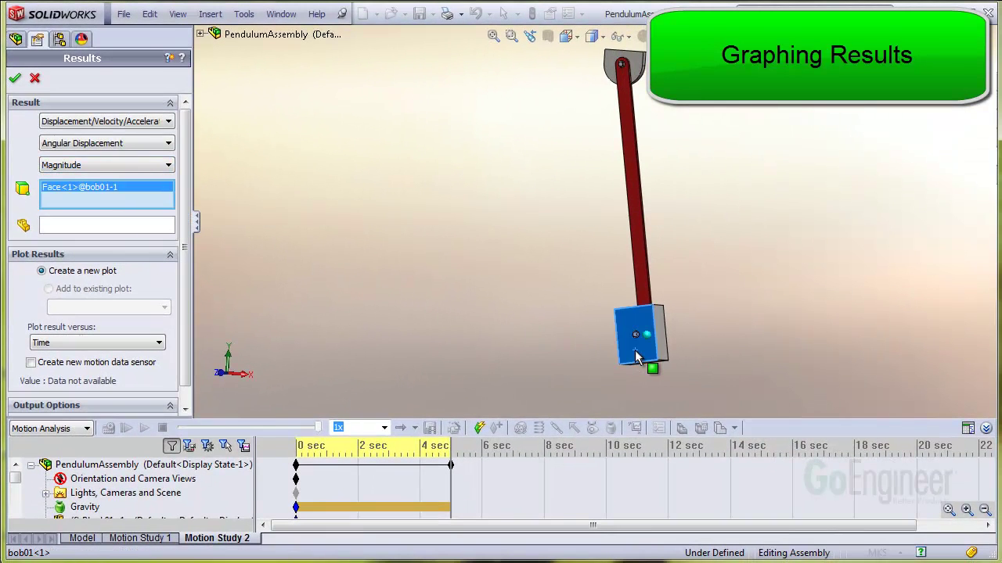
click(15, 78)
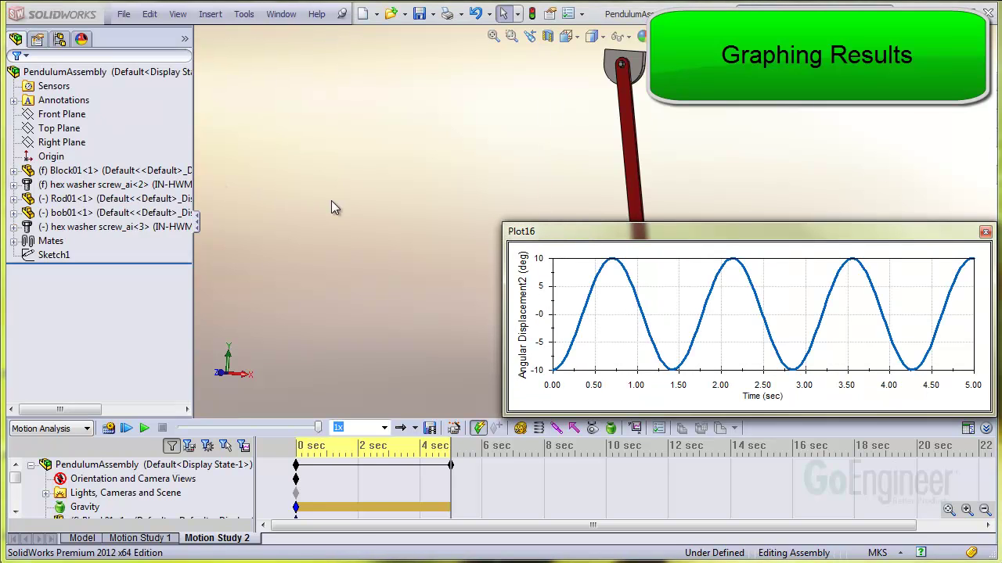
Move and enlarge the angular displacement plot, and set the study time to the curve's first return to its minimum.
drag(582, 235, 99, 117)
drag(29, 291, 8, 404)
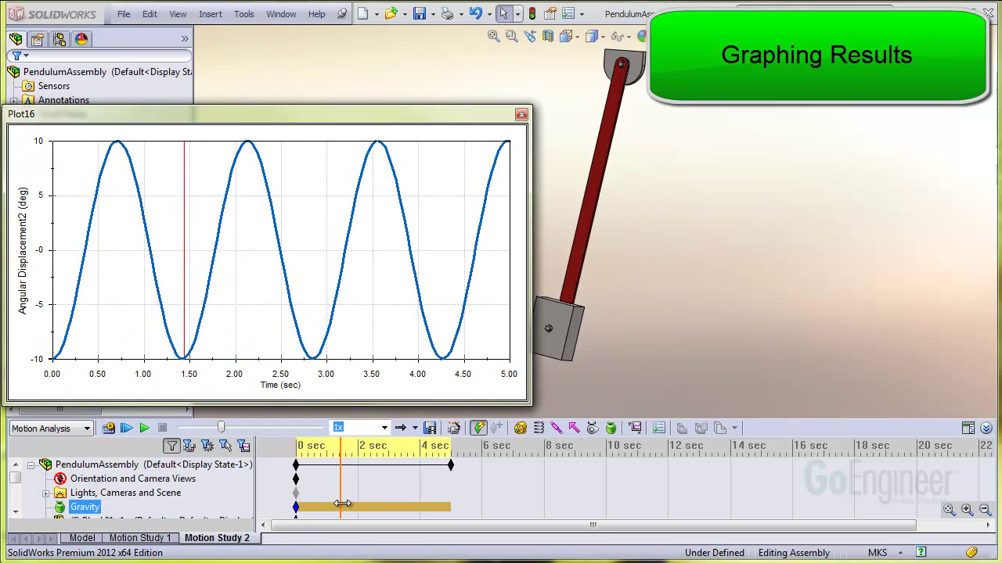
mouse_move(342, 494)
mouse_down()
mouse_move(387, 494)
mouse_move(342, 493)
mouse_up()
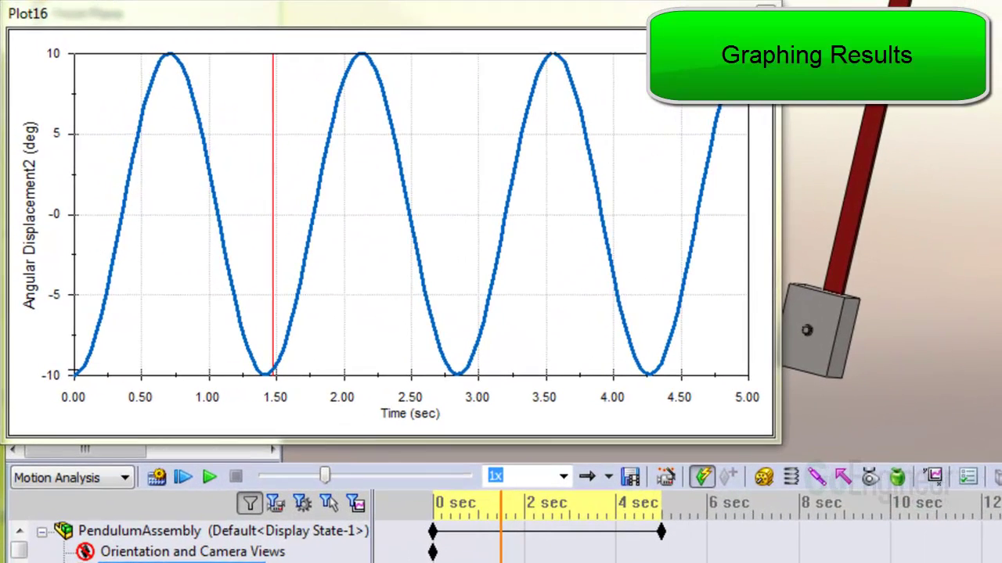
click(264, 369)
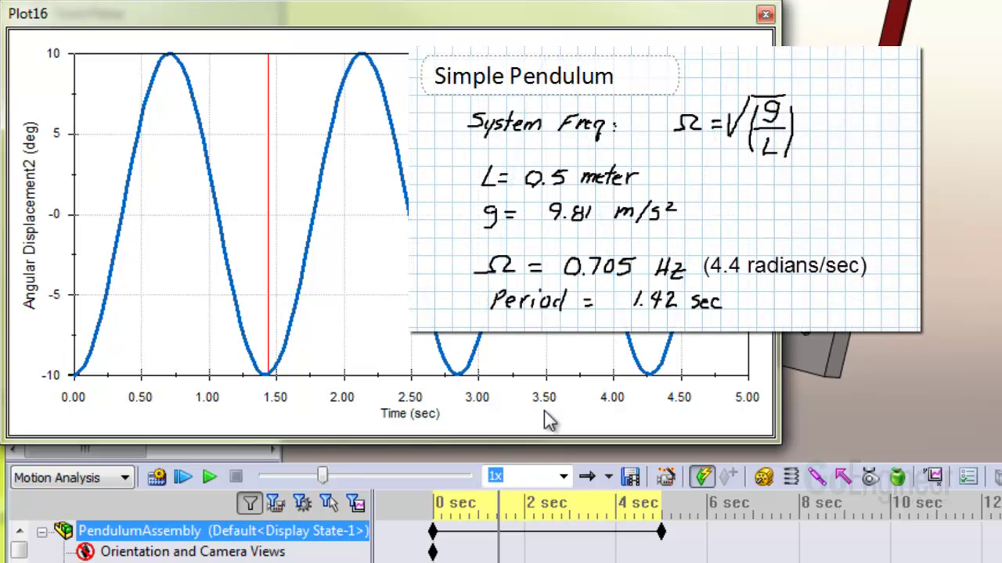